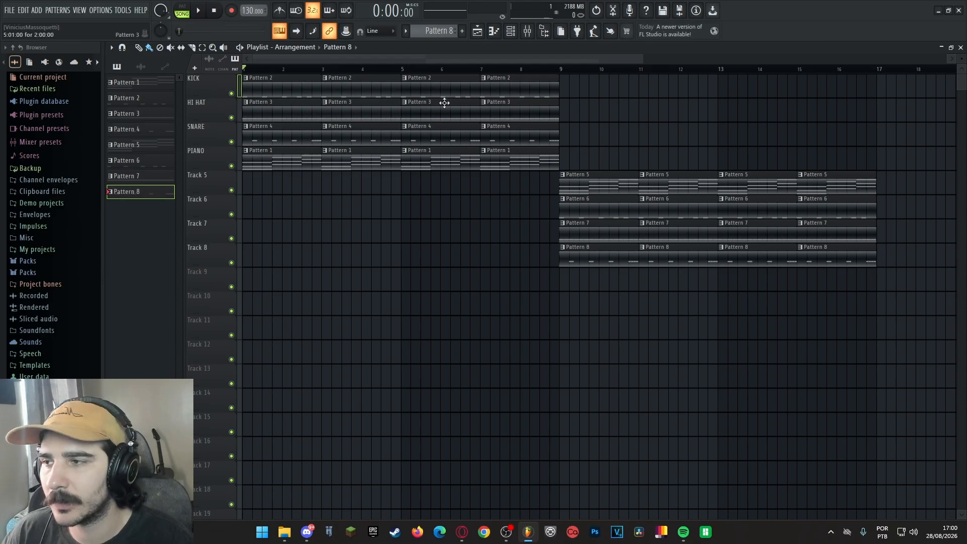
# - Open Pattern 3 from the HI HAT track in the piano roll and play it through
pyautogui.scroll(2, 457, 54)
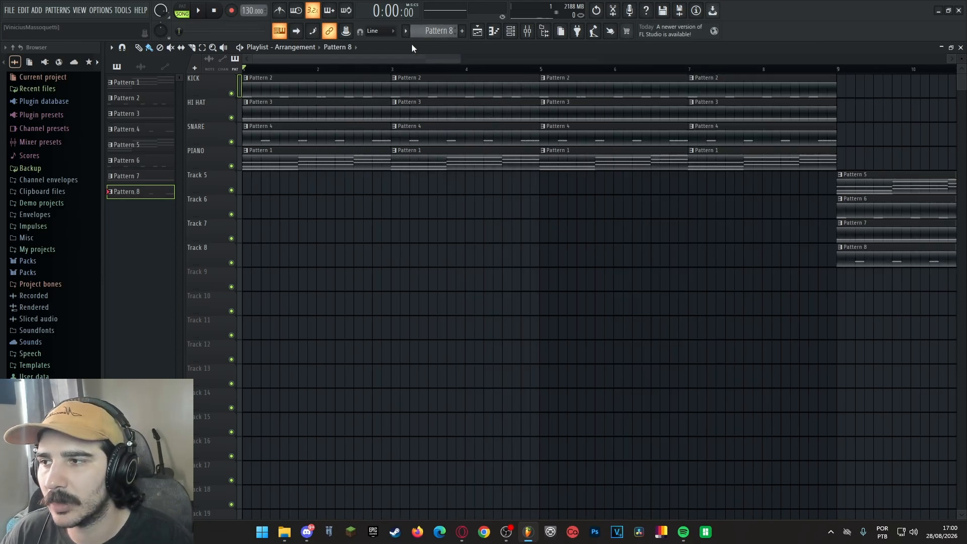
pyautogui.moveTo(453, 57)
pyautogui.mouseDown()
pyautogui.moveTo(477, 57)
pyautogui.moveTo(446, 59)
pyautogui.mouseUp()
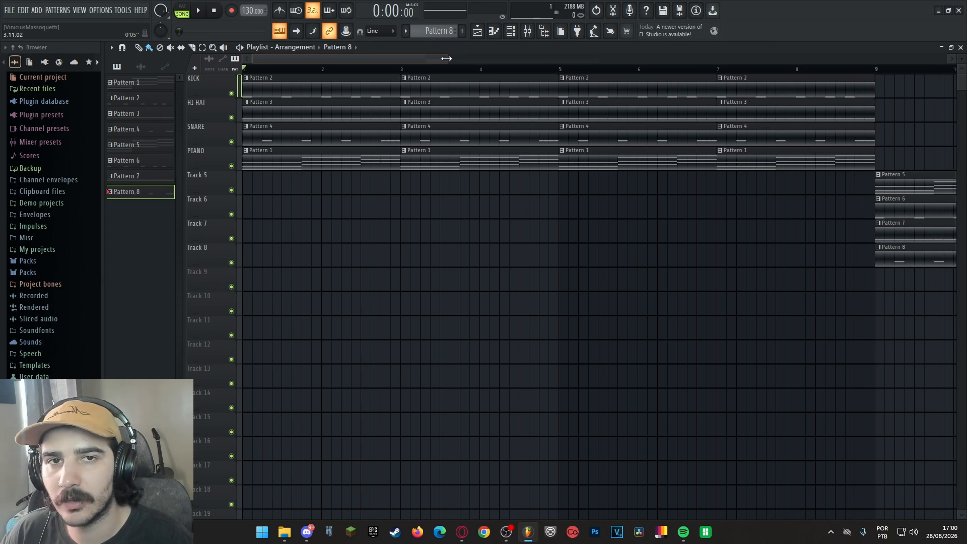
pyautogui.click(341, 106)
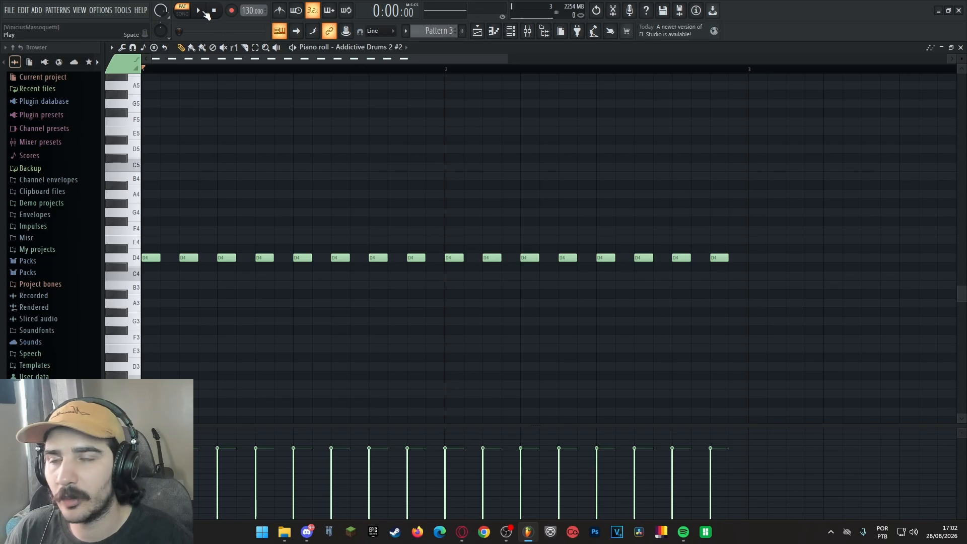
pyautogui.click(204, 12)
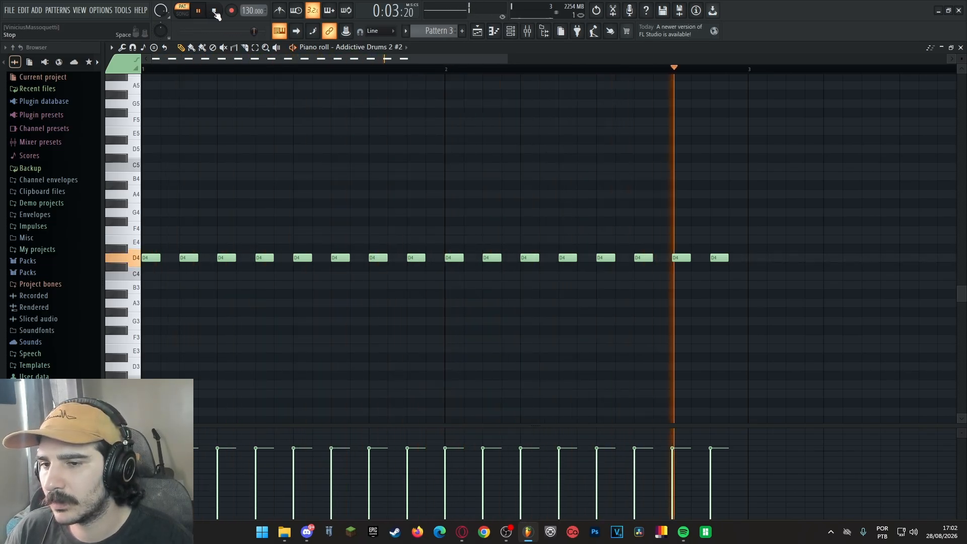
pyautogui.click(215, 13)
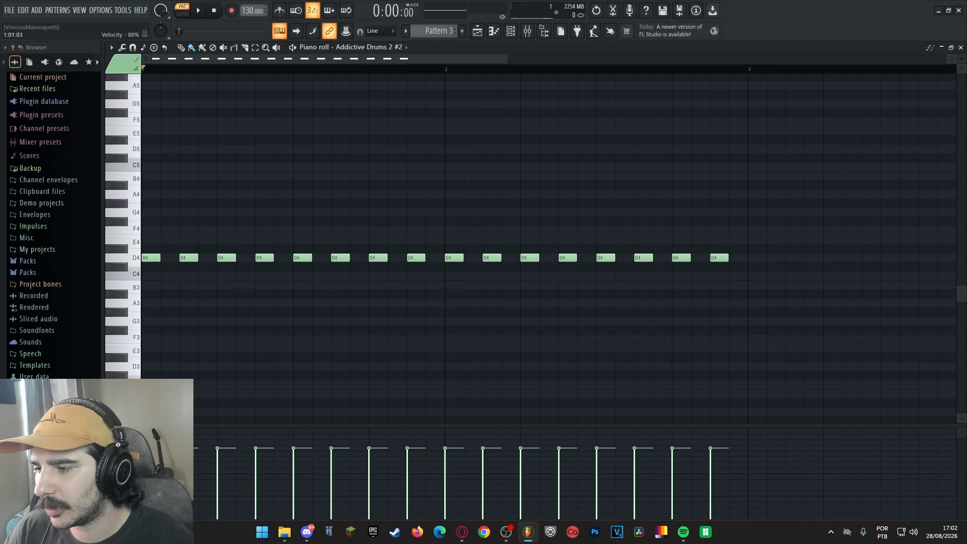
# - Vary the velocities of the D4 hi-hat notes slightly from one another and play the pattern
pyautogui.moveTo(398, 458)
pyautogui.mouseDown()
pyautogui.moveTo(637, 460)
pyautogui.moveTo(604, 452)
pyautogui.mouseUp()
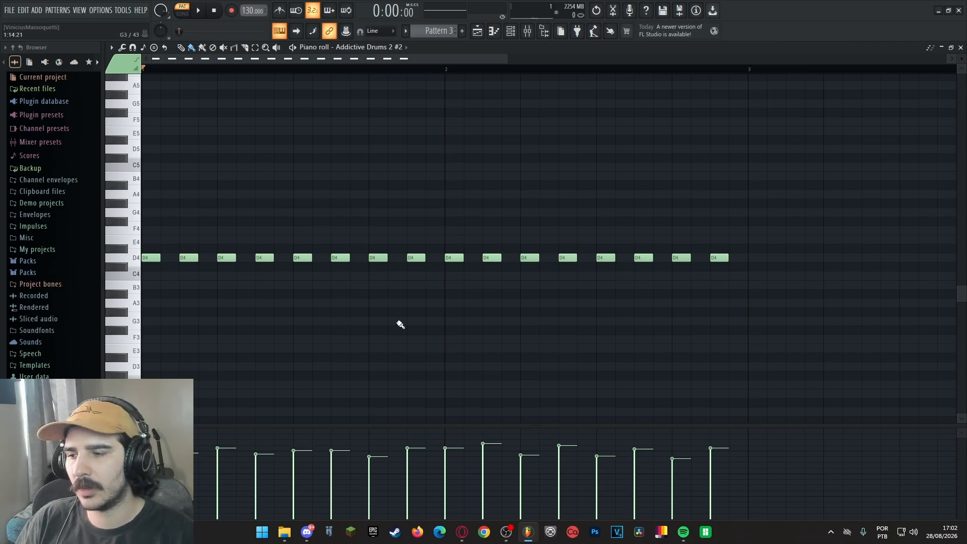
pyautogui.click(200, 10)
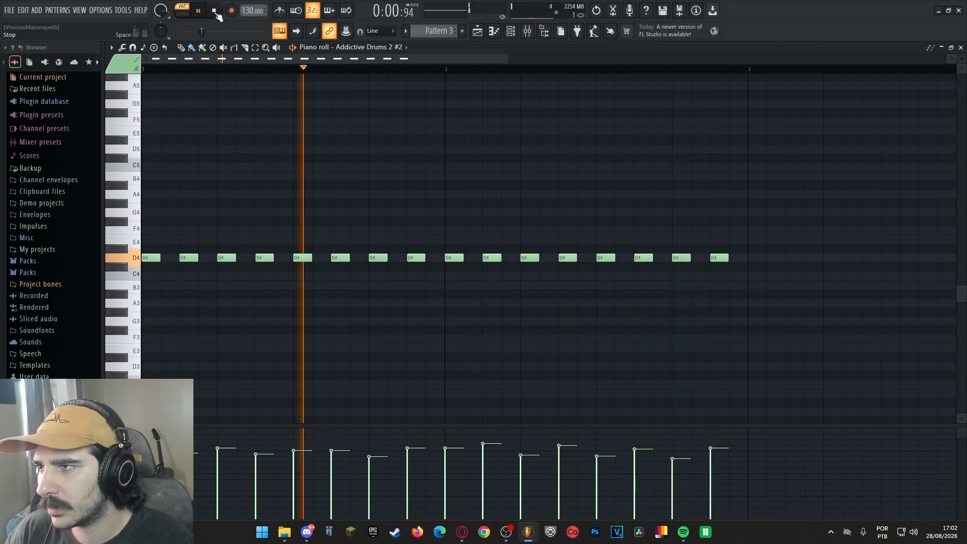
pyautogui.click(215, 12)
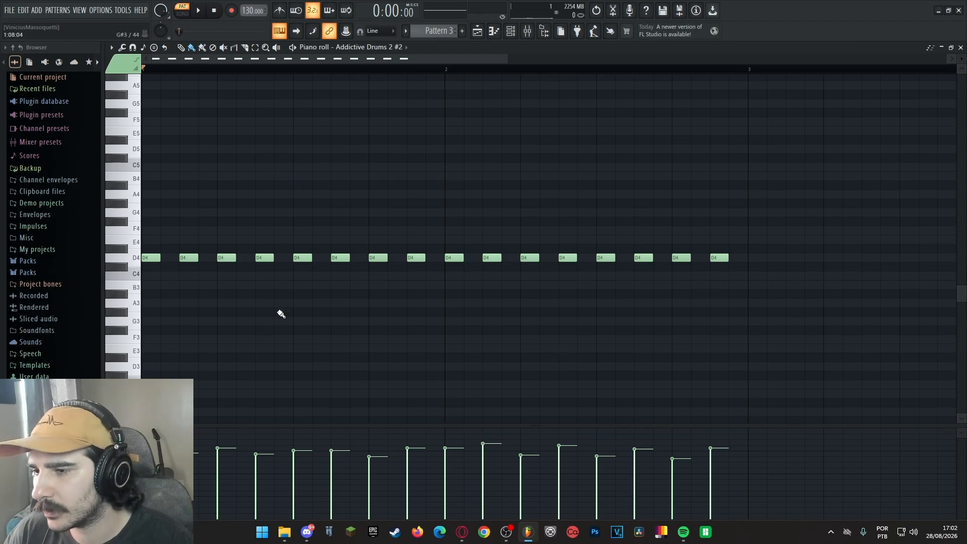
# - Nudge several of the hi-hat notes in bar 1 slightly earlier or later than the grid
pyautogui.moveTo(508, 62); pyautogui.dragTo(321, 61)
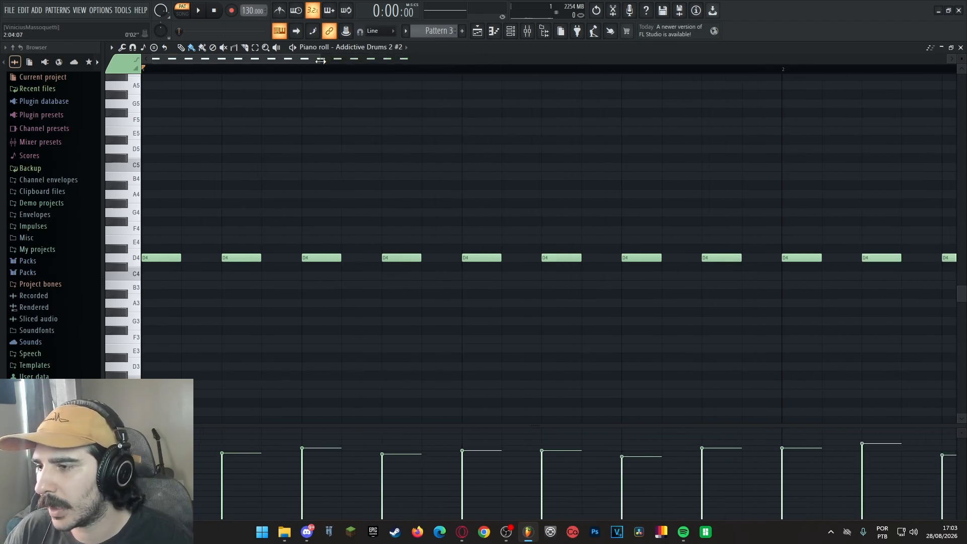
pyautogui.moveTo(238, 258); pyautogui.dragTo(235, 258)
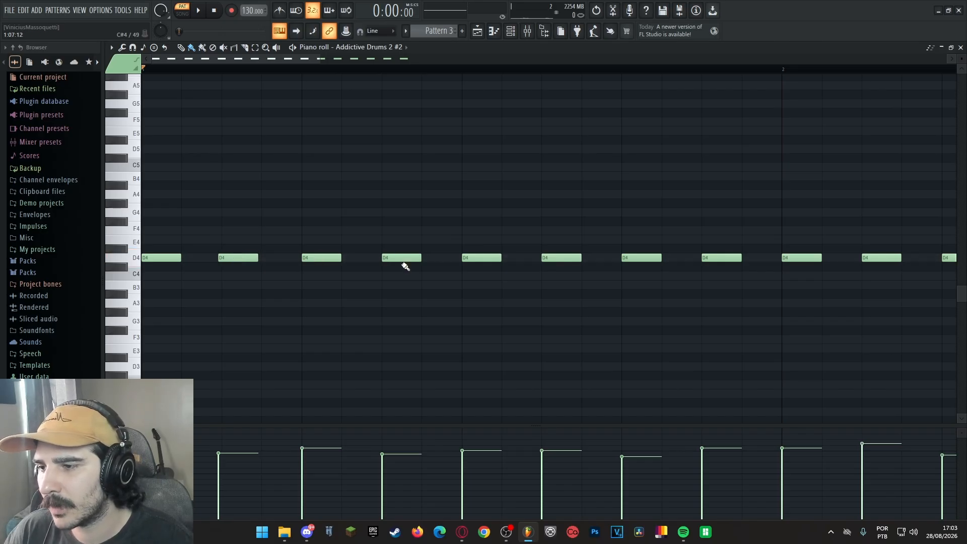
pyautogui.moveTo(402, 258); pyautogui.dragTo(404, 258)
pyautogui.moveTo(464, 257); pyautogui.dragTo(463, 257)
pyautogui.moveTo(633, 256); pyautogui.dragTo(639, 256)
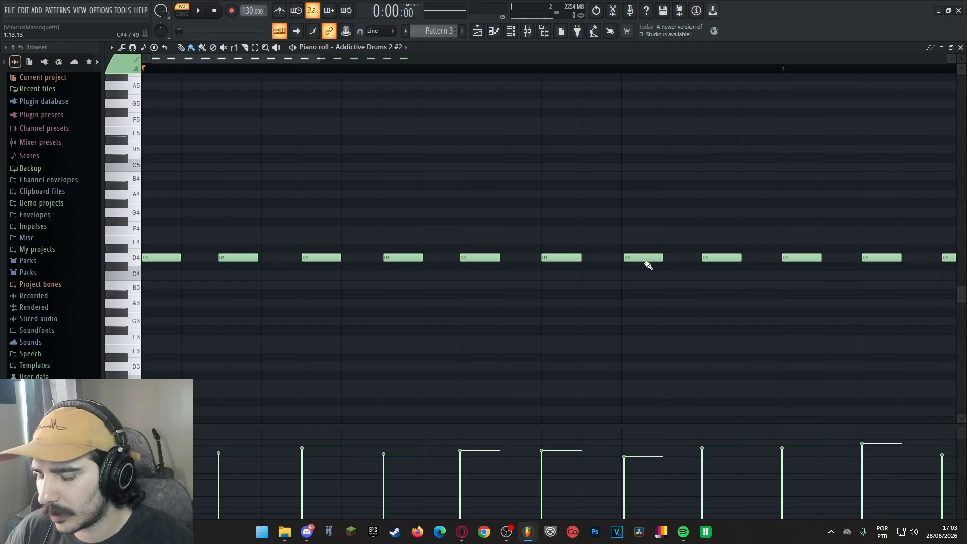
pyautogui.moveTo(718, 258)
pyautogui.mouseDown()
pyautogui.moveTo(701, 257)
pyautogui.moveTo(727, 257)
pyautogui.moveTo(716, 258)
pyautogui.mouseUp()
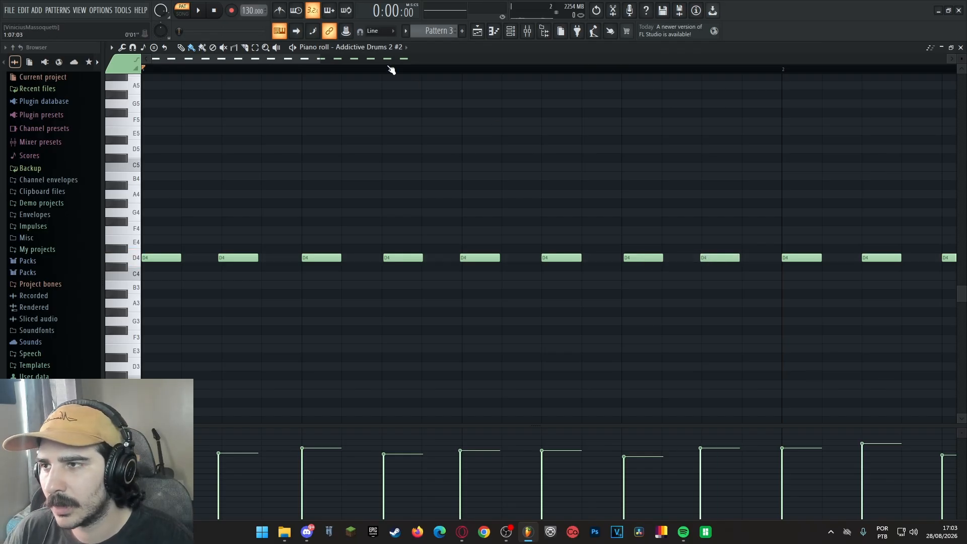
# - Nudge four of the hi-hat notes in bar 2 slightly off the grid and play the pattern
pyautogui.moveTo(304, 60); pyautogui.dragTo(421, 70)
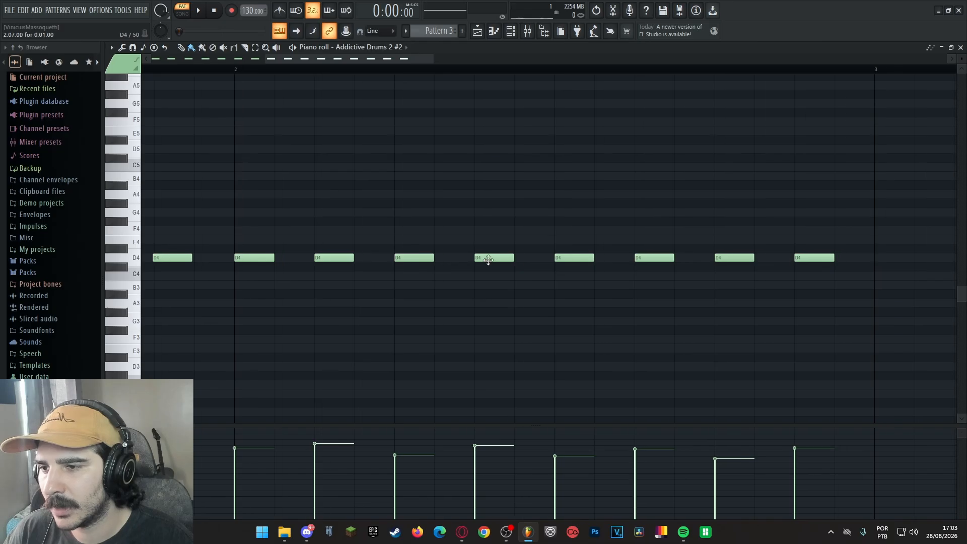
pyautogui.moveTo(486, 259); pyautogui.dragTo(487, 259)
pyautogui.moveTo(657, 259); pyautogui.dragTo(654, 259)
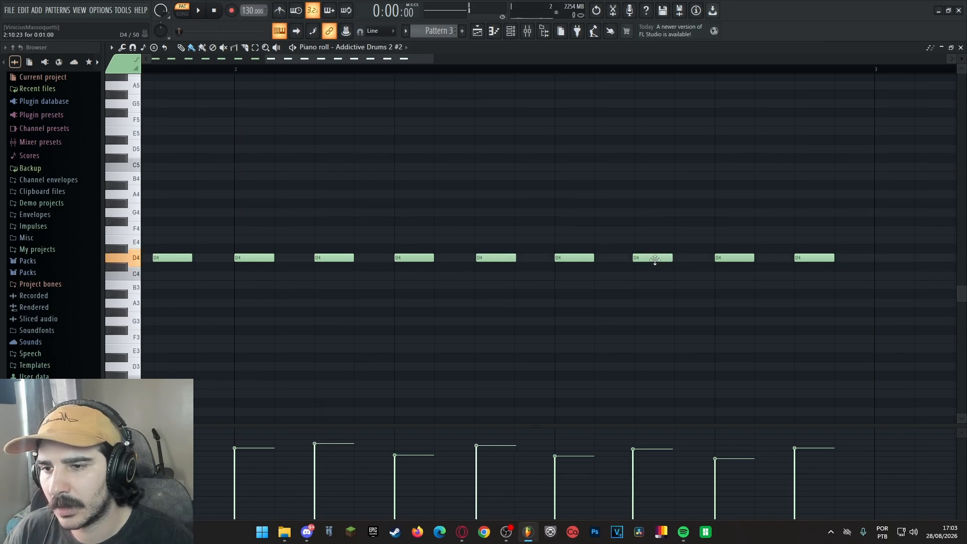
pyautogui.moveTo(730, 258); pyautogui.dragTo(726, 258)
pyautogui.moveTo(820, 259); pyautogui.dragTo(822, 259)
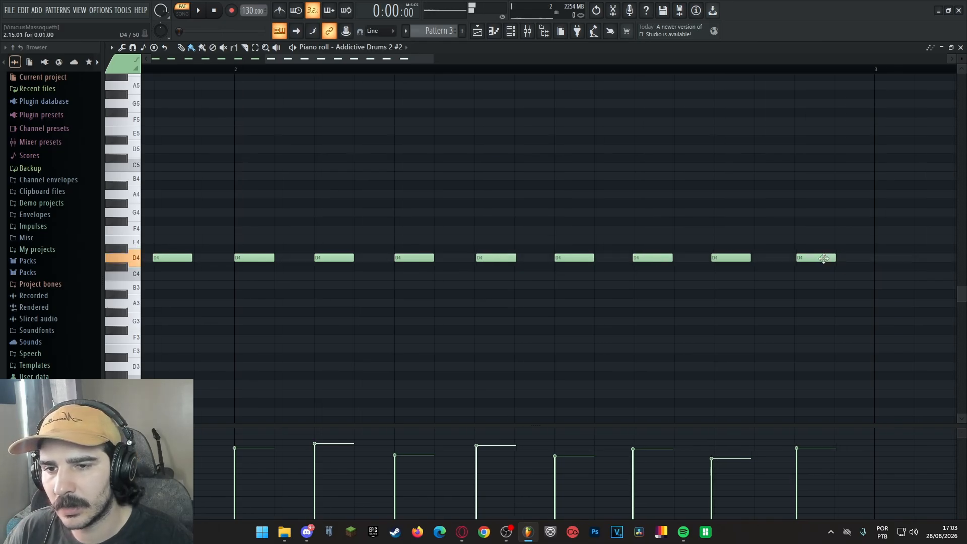
pyautogui.moveTo(432, 59); pyautogui.dragTo(601, 61)
pyautogui.press('space')
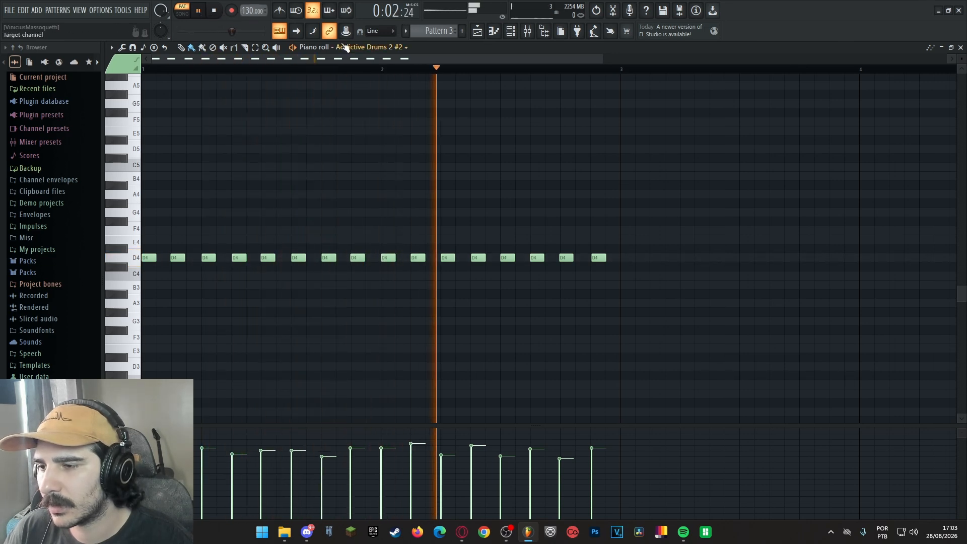
pyautogui.click(221, 16)
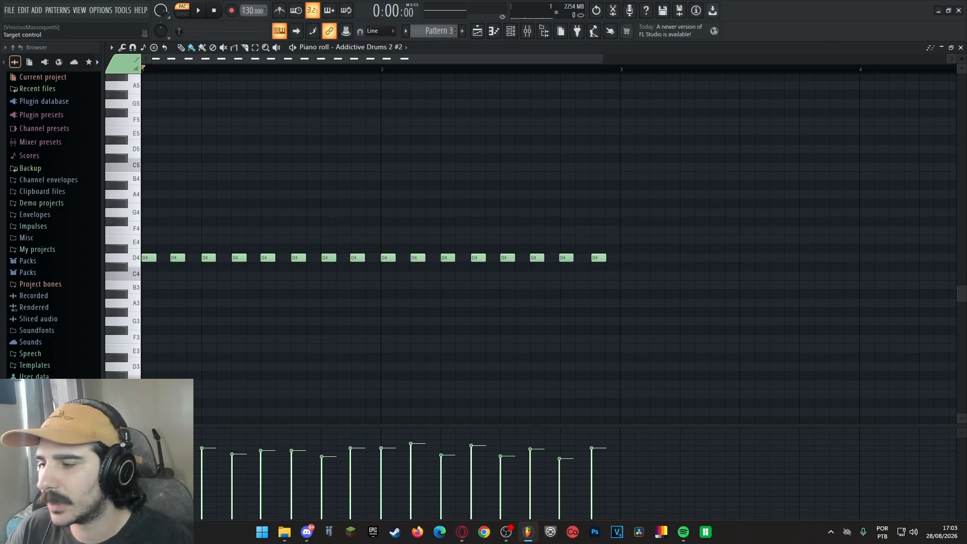
# - Show note panning for the hi-hat and vary each note's pan slightly left and right while the pattern plays
pyautogui.click(126, 434)
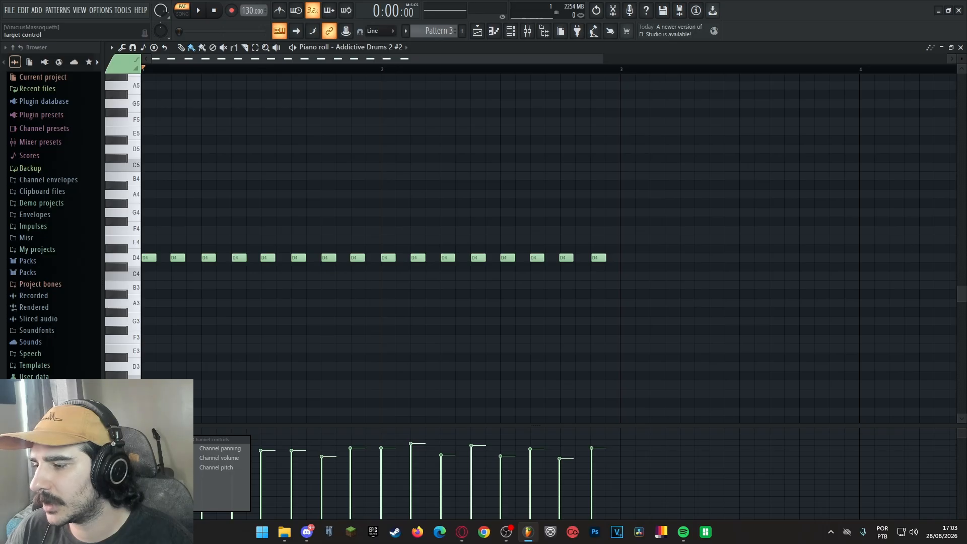
pyautogui.click(220, 449)
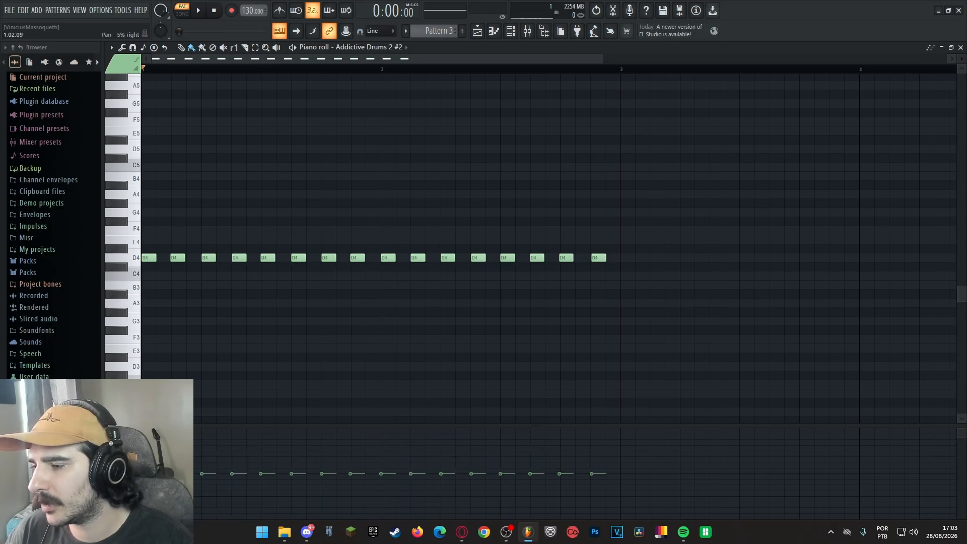
pyautogui.moveTo(200, 476); pyautogui.dragTo(399, 478)
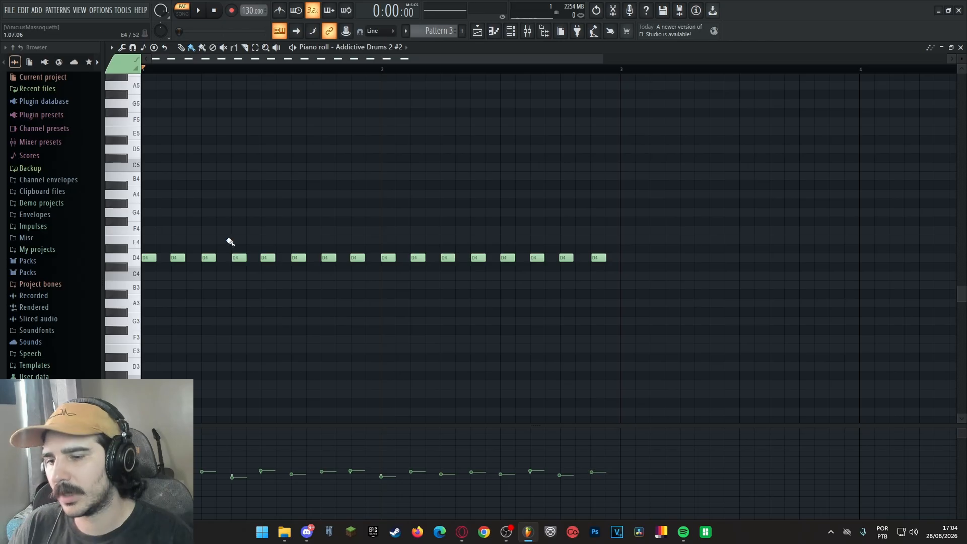
pyautogui.press('space')
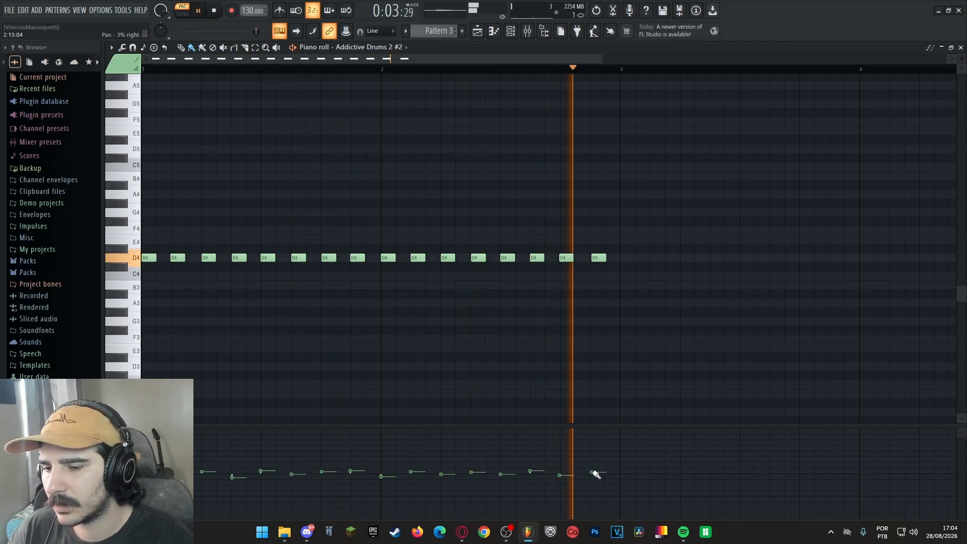
pyautogui.moveTo(555, 480)
pyautogui.mouseDown()
pyautogui.moveTo(504, 464)
pyautogui.moveTo(388, 475)
pyautogui.moveTo(202, 468)
pyautogui.mouseUp()
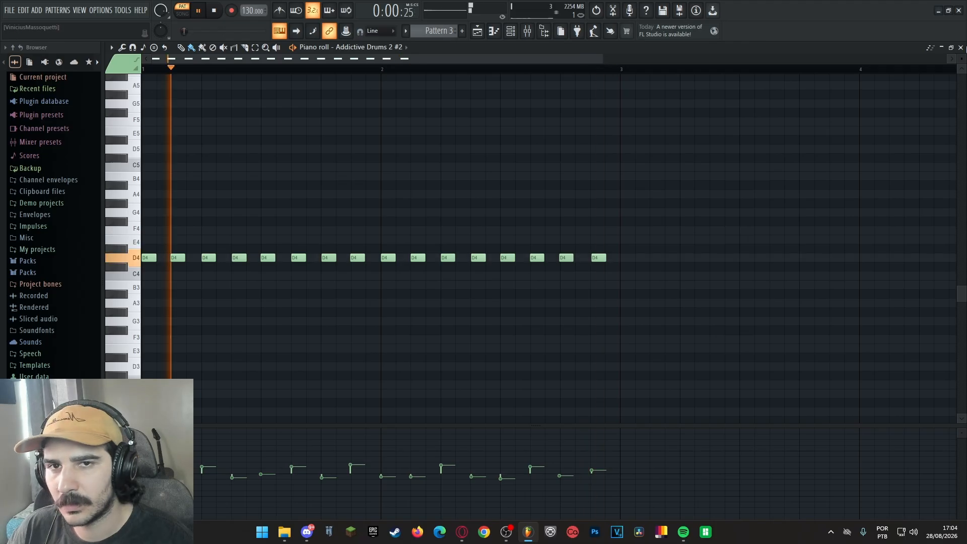
# - Return to the playlist and play the arrangement from bar 7 with the HI HAT track soloed
pyautogui.click(961, 47)
pyautogui.click(214, 10)
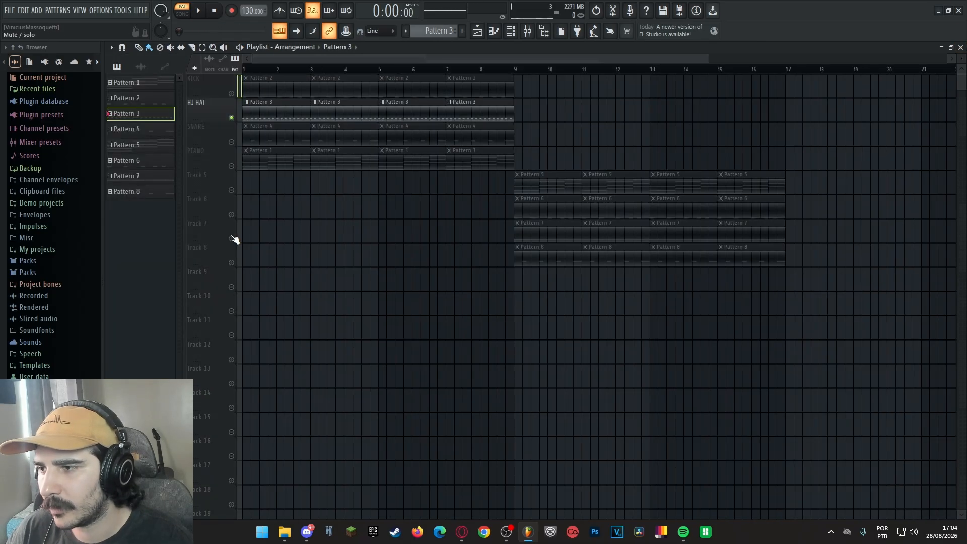
pyautogui.click(450, 71)
pyautogui.press('space')
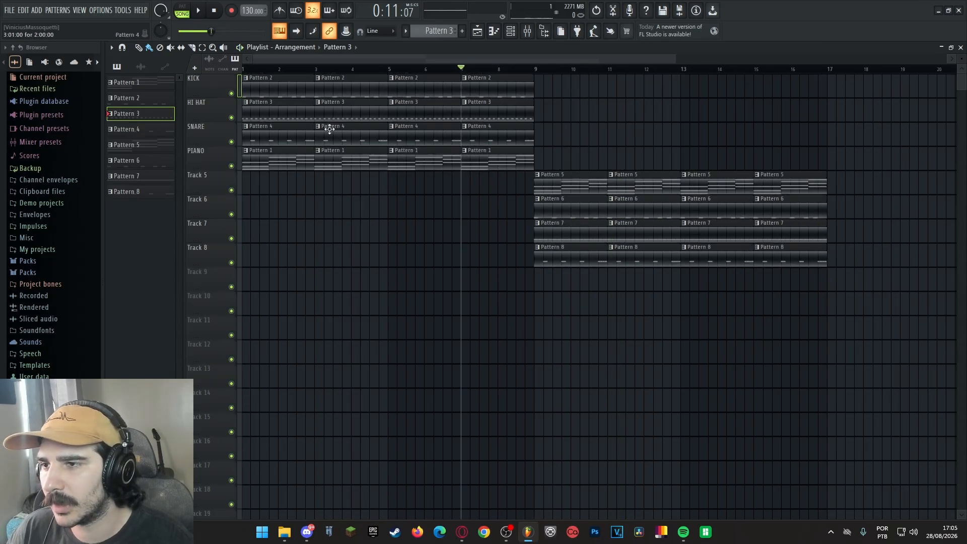
# - Open Pattern 4 from the SNARE track, vary its note velocities including the closing four-note fill, and play it in pattern mode
pyautogui.doubleClick(273, 137)
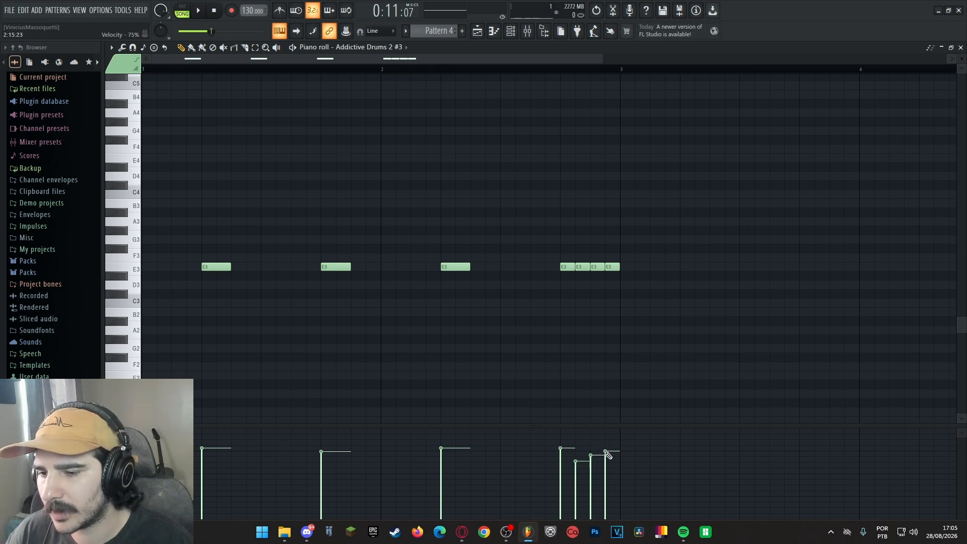
pyautogui.click(182, 8)
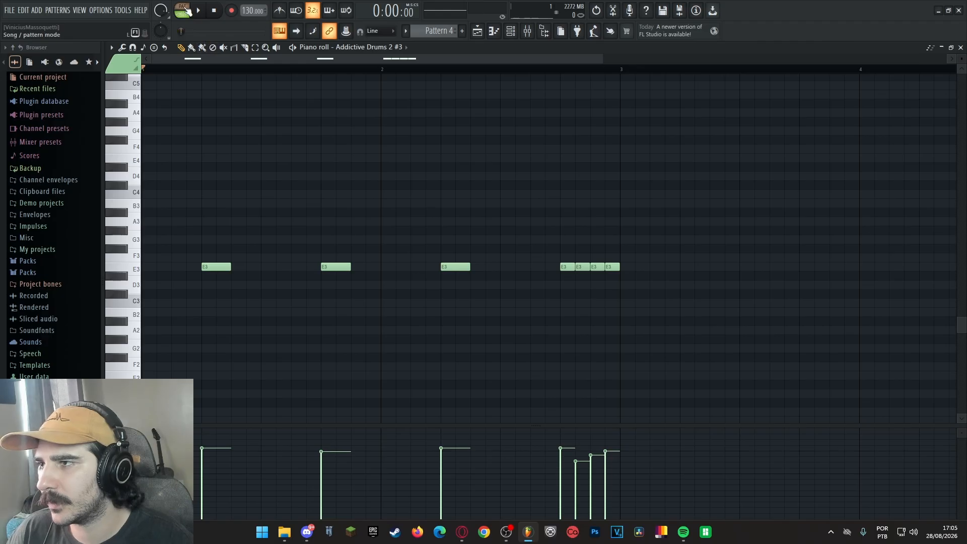
pyautogui.click(198, 11)
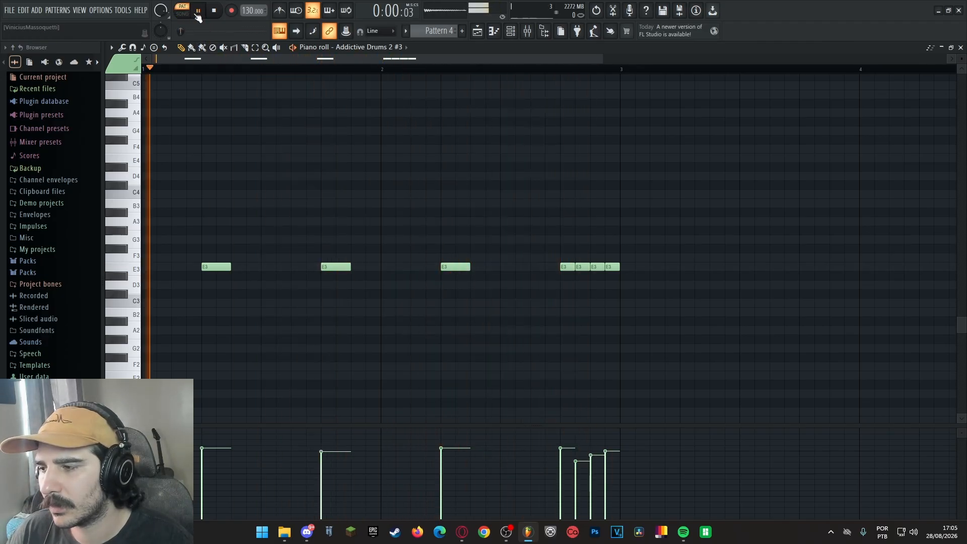
pyautogui.moveTo(606, 452); pyautogui.dragTo(560, 453)
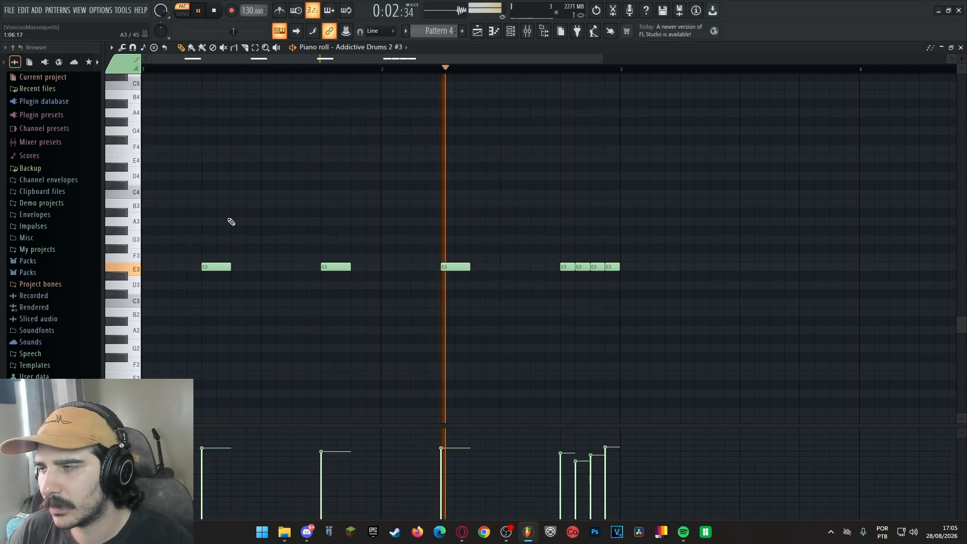
pyautogui.click(215, 11)
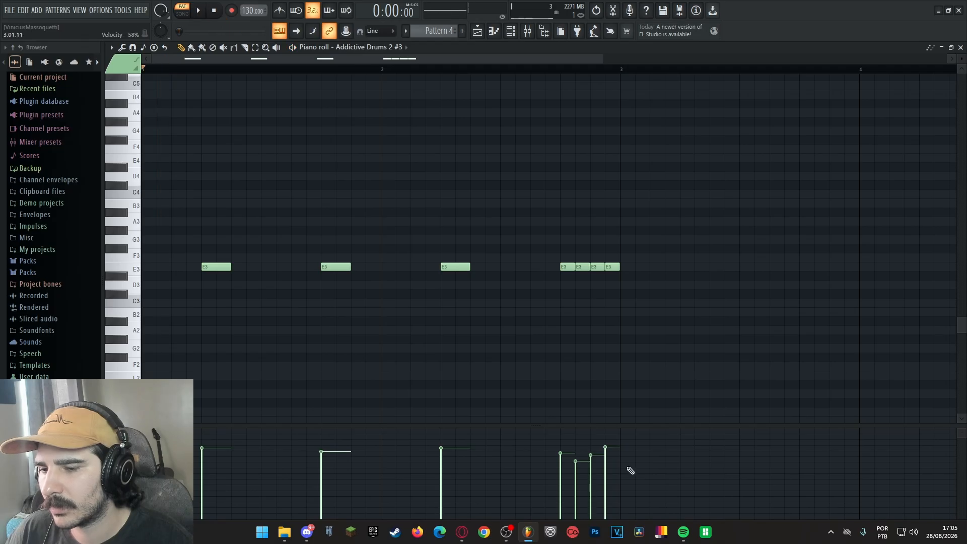
# - Open Pattern 1 from the PIANO track in the piano roll and play its chords
pyautogui.click(960, 48)
pyautogui.doubleClick(354, 164)
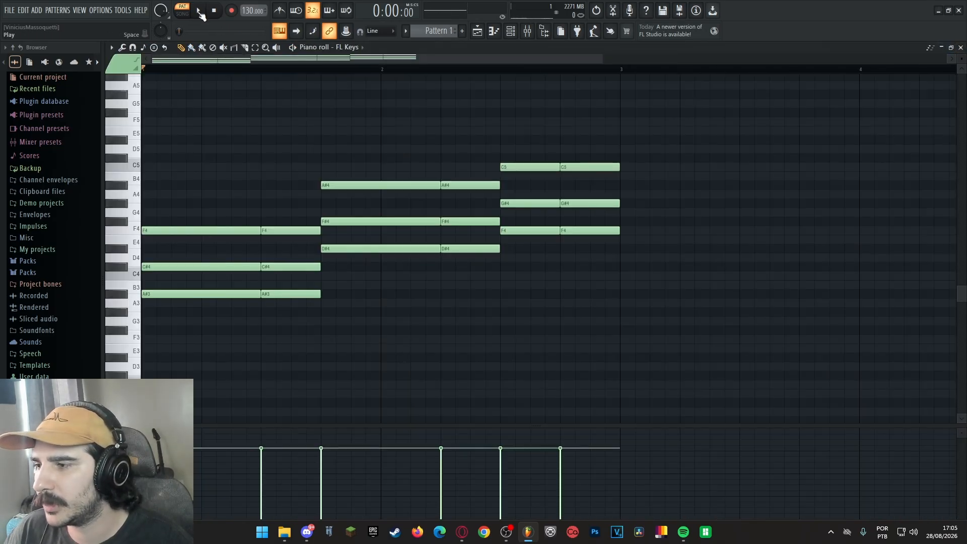
pyautogui.click(199, 11)
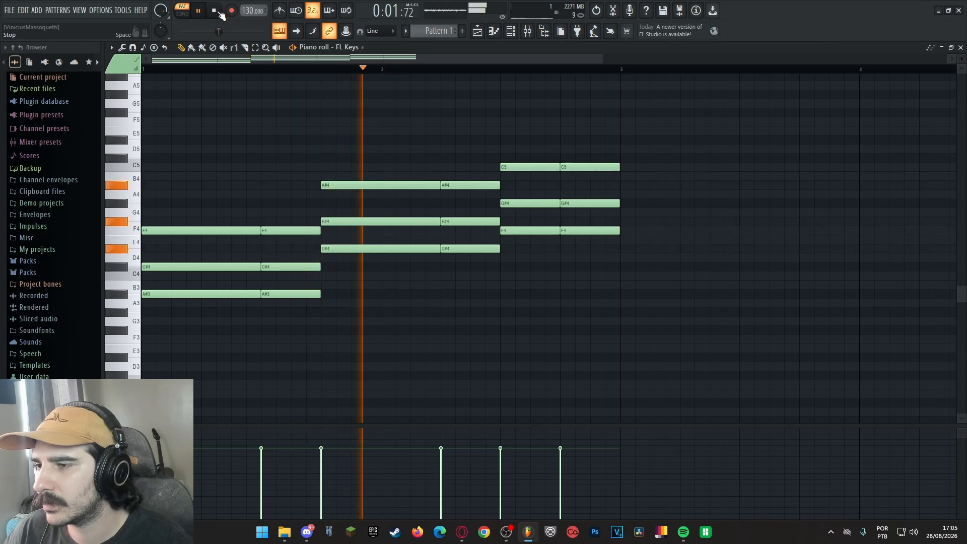
pyautogui.click(220, 13)
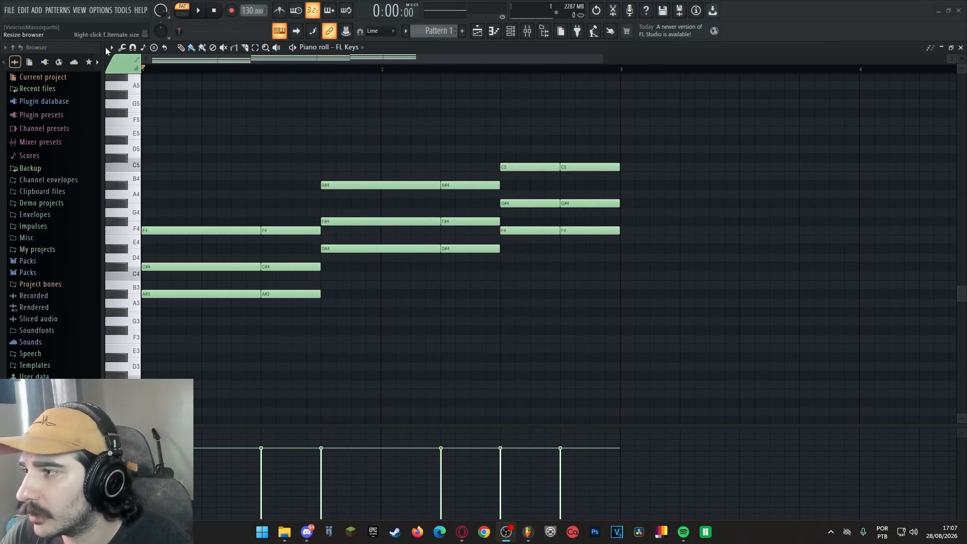
# - Strum the piano chords with a slight start-time strength, preserving the note ends, and accept the change
pyautogui.click(111, 48)
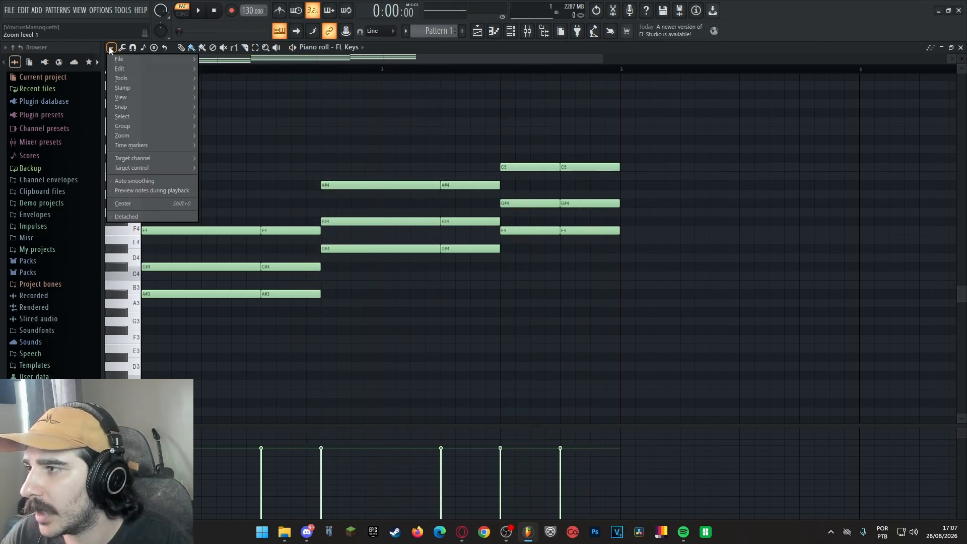
pyautogui.moveTo(123, 80)
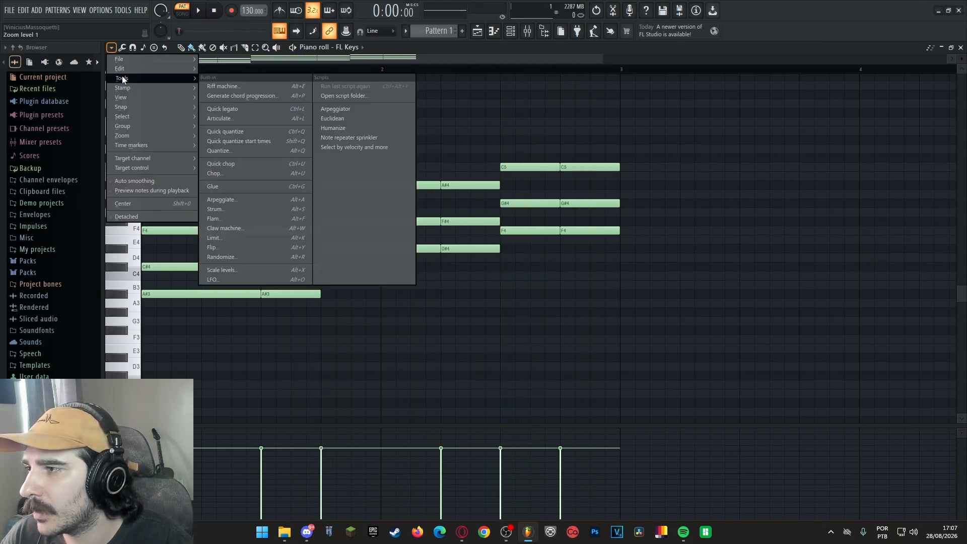
pyautogui.click(249, 209)
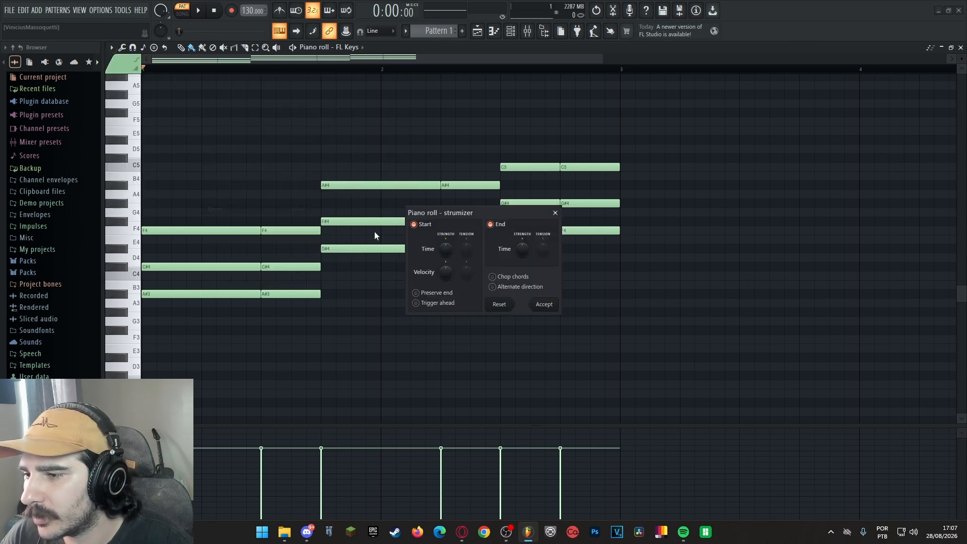
pyautogui.click(416, 293)
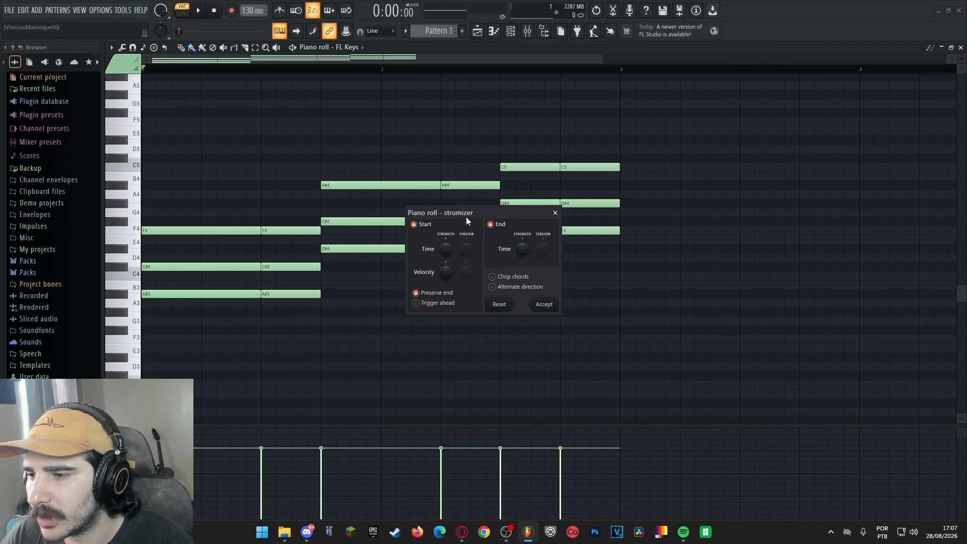
pyautogui.moveTo(466, 221); pyautogui.dragTo(490, 235)
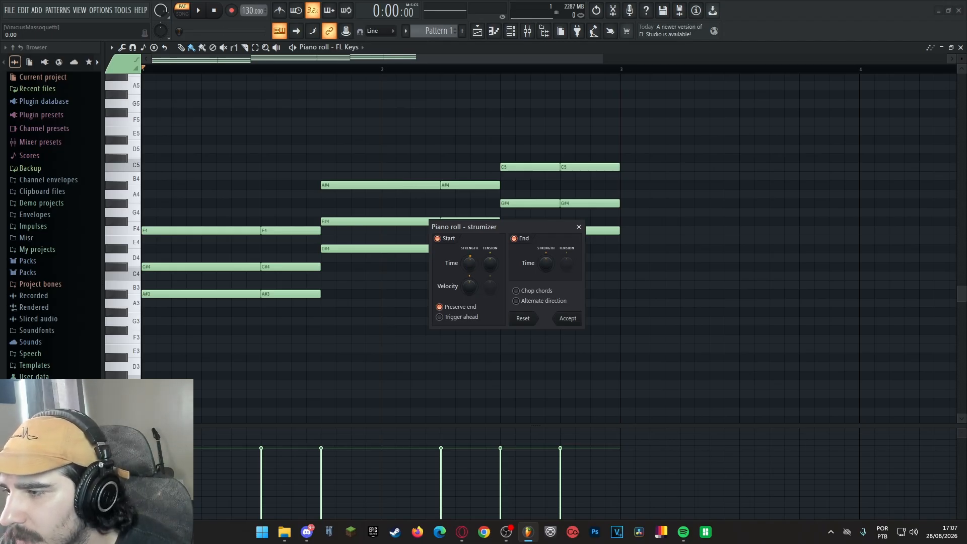
pyautogui.moveTo(469, 263)
pyautogui.mouseDown()
pyautogui.moveTo(469, 243)
pyautogui.moveTo(469, 259)
pyautogui.mouseUp()
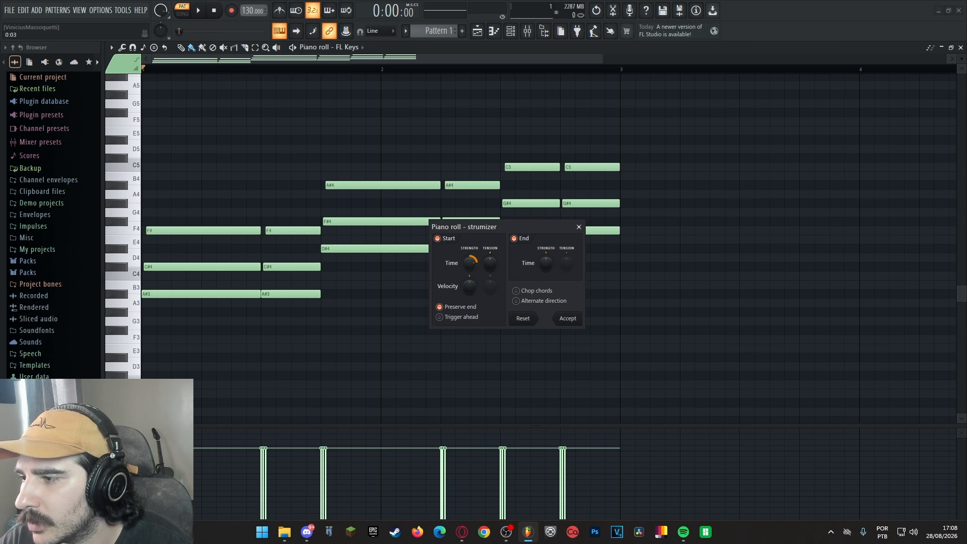
pyautogui.click(568, 319)
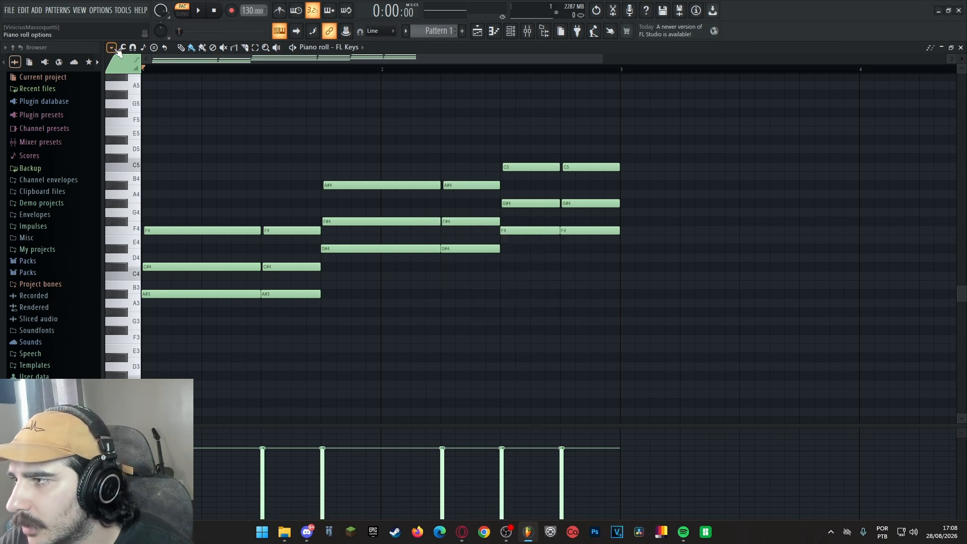
# - Randomize the piano notes' velocity by a small bipolar amount, with the Randomizer's pattern generation turned off
pyautogui.click(111, 47)
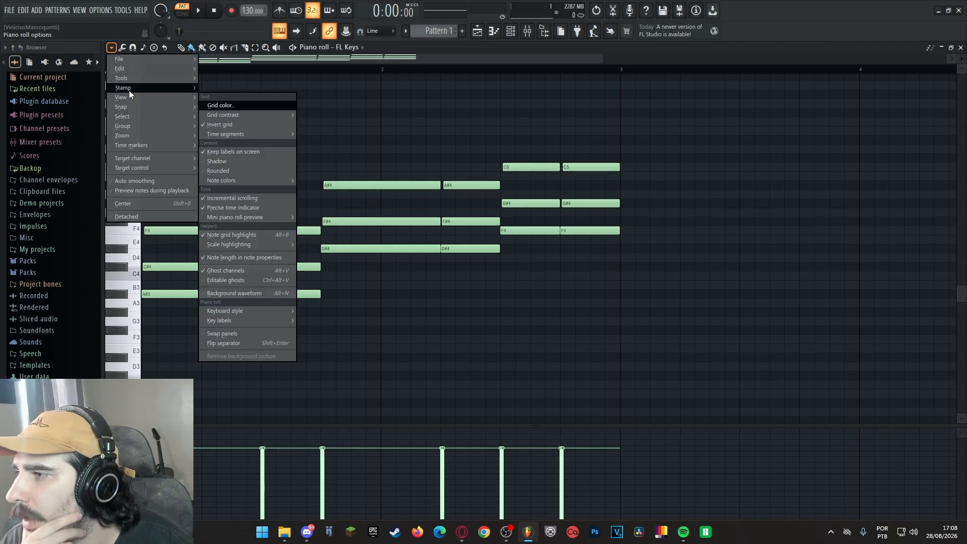
pyautogui.moveTo(136, 80)
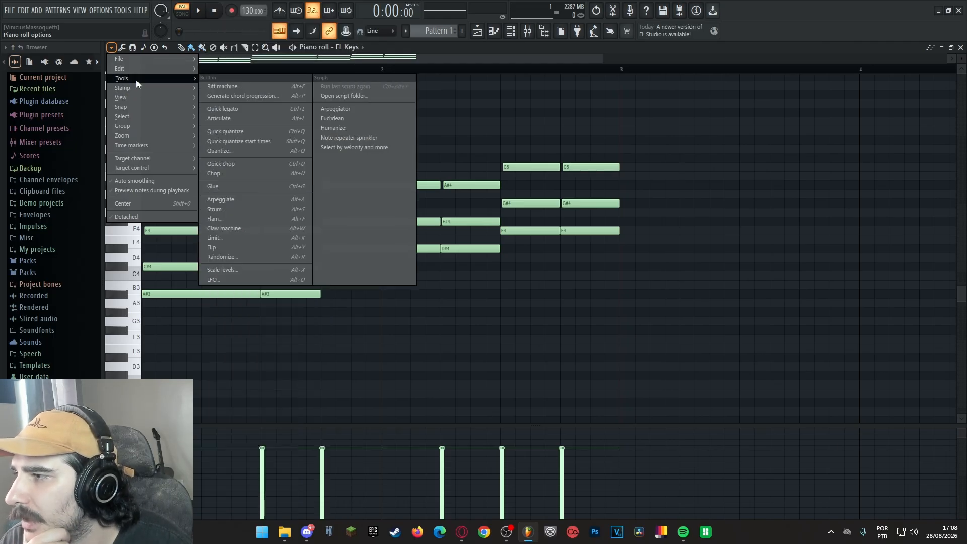
pyautogui.click(234, 258)
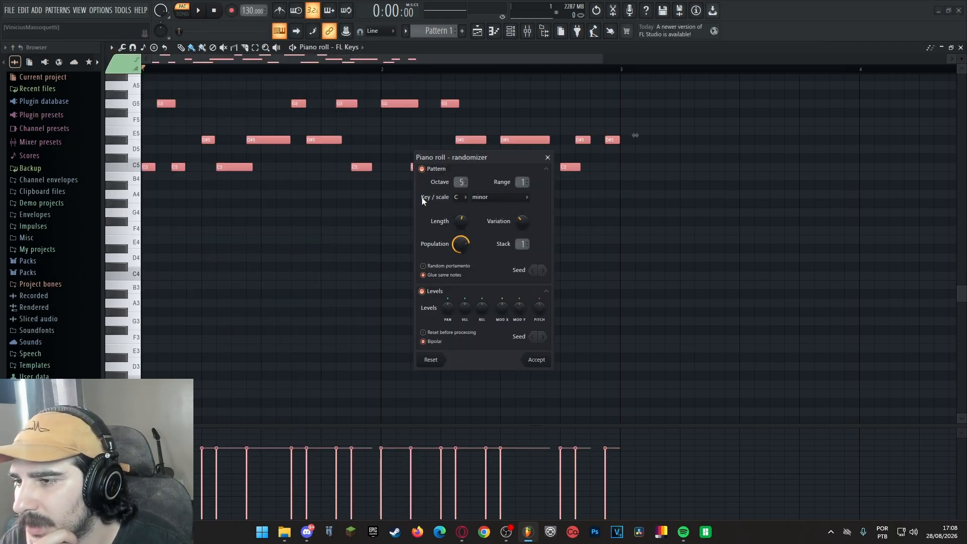
pyautogui.click(423, 170)
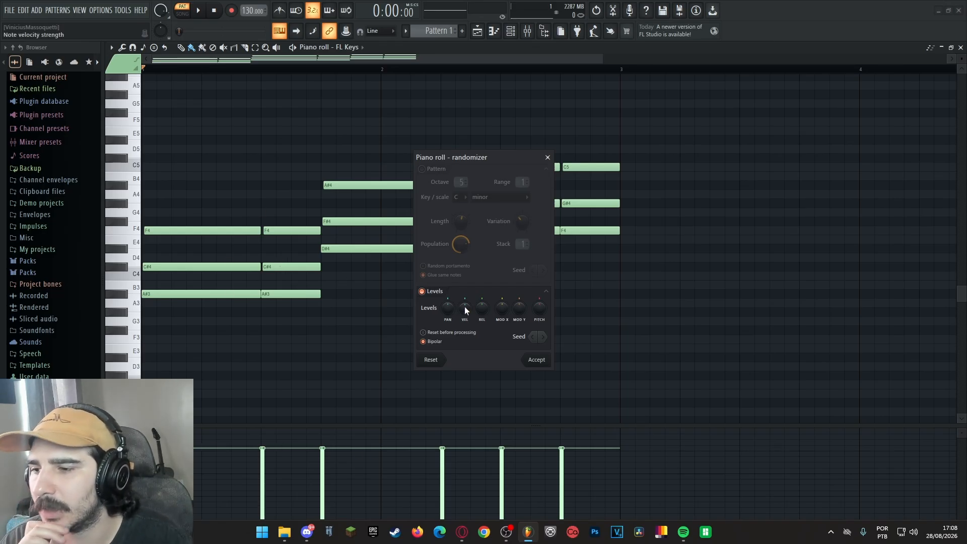
pyautogui.moveTo(464, 311)
pyautogui.mouseDown()
pyautogui.moveTo(463, 299)
pyautogui.moveTo(468, 316)
pyautogui.mouseUp()
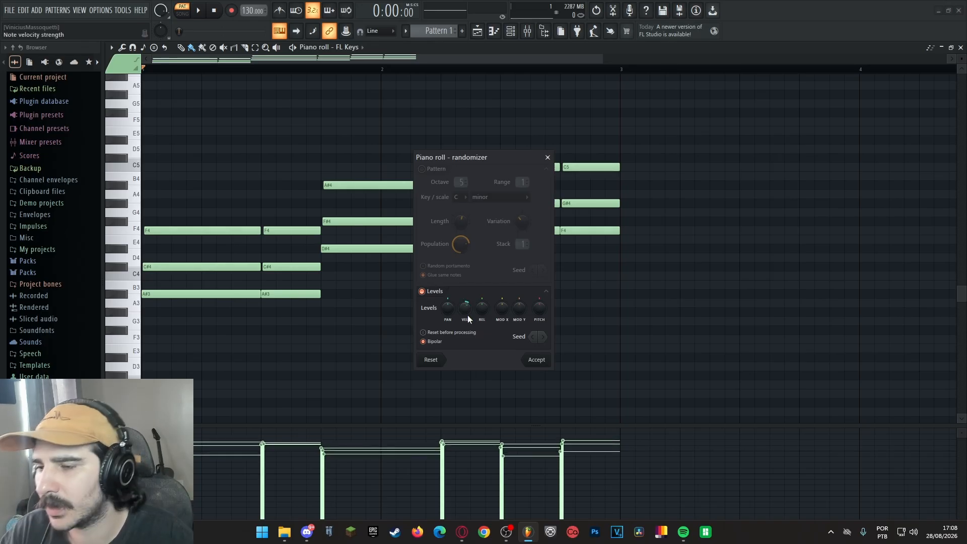
pyautogui.click(536, 360)
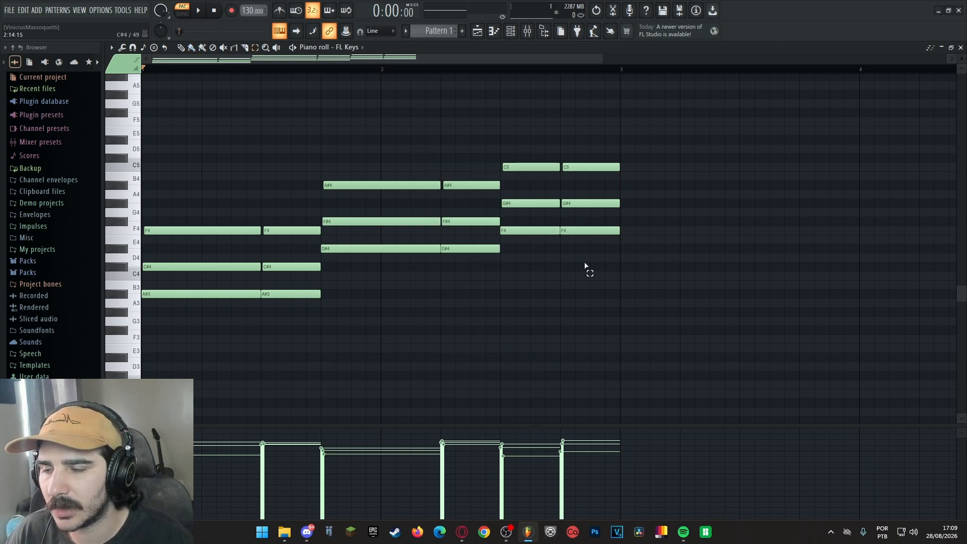
# - Play the strummed piano chords in pattern mode, return to the playlist and stop playback
pyautogui.moveTo(583, 250); pyautogui.dragTo(599, 207)
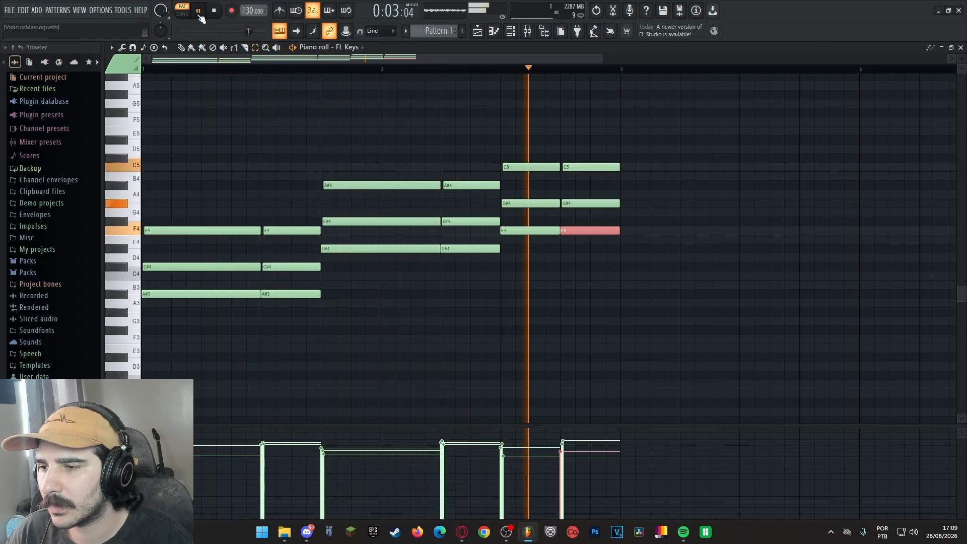
pyautogui.click(961, 47)
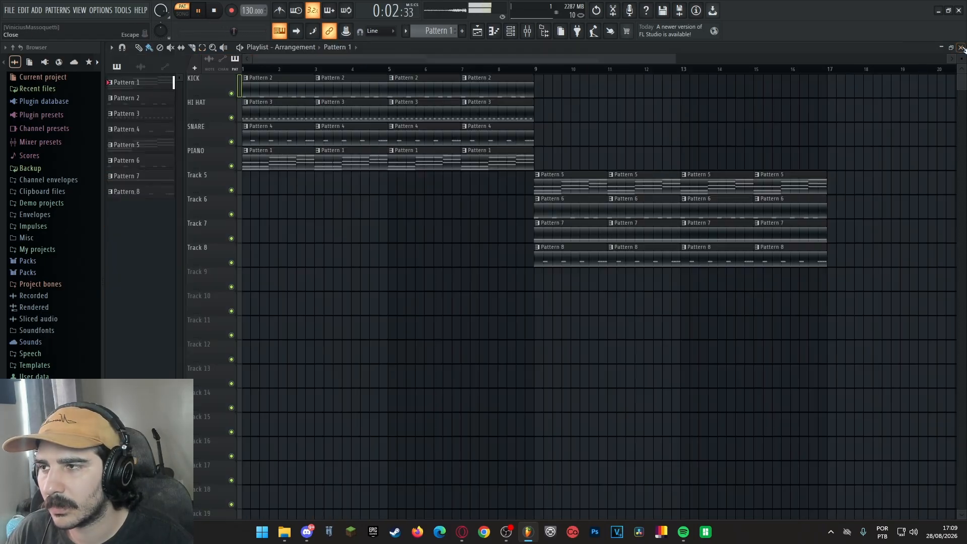
pyautogui.keyDown('ctrl'); pyautogui.click(232, 166); pyautogui.keyUp('ctrl')
pyautogui.click(213, 10)
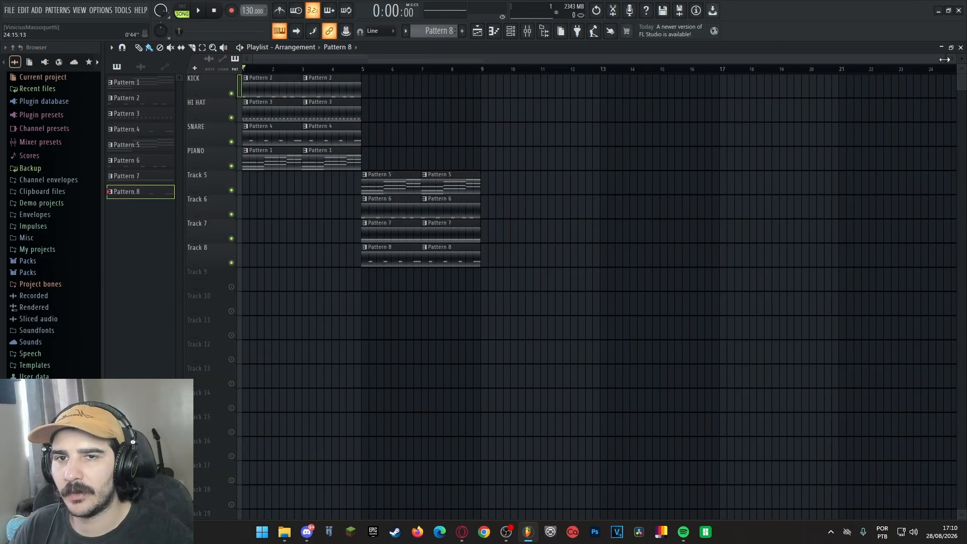
# - Play the arrangement in song mode through the KICK-to-PIANO section and the Track 5–8 section, and stop playback
pyautogui.moveTo(715, 49); pyautogui.dragTo(539, 48)
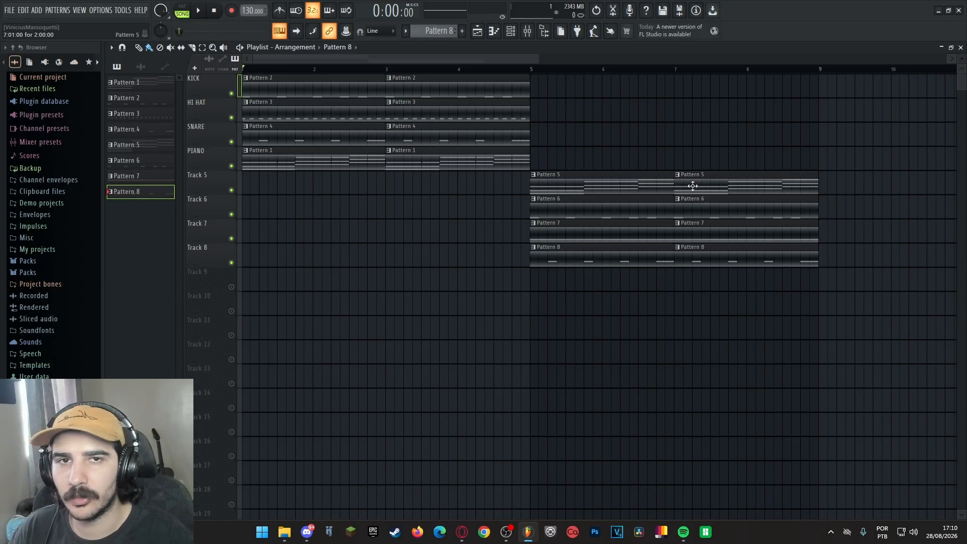
pyautogui.press('space')
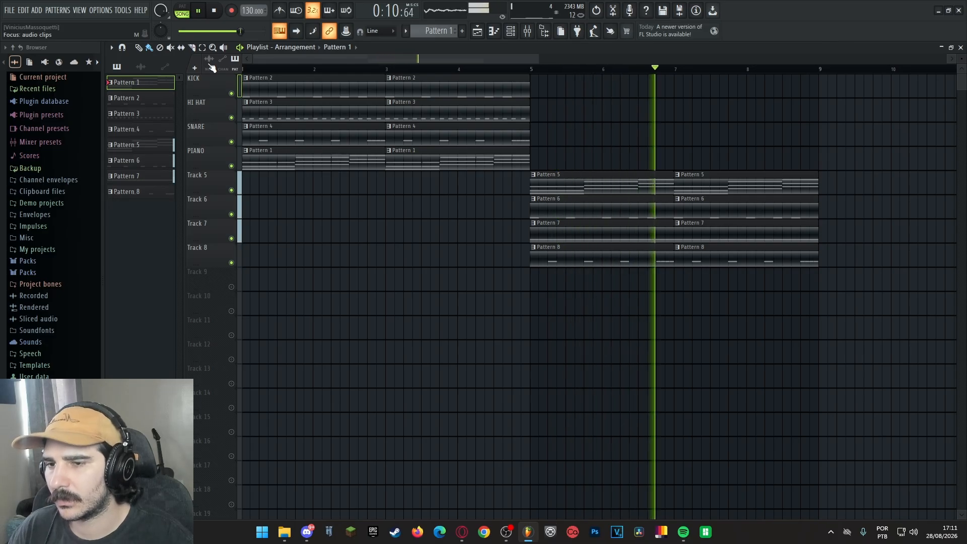
pyautogui.press('space')
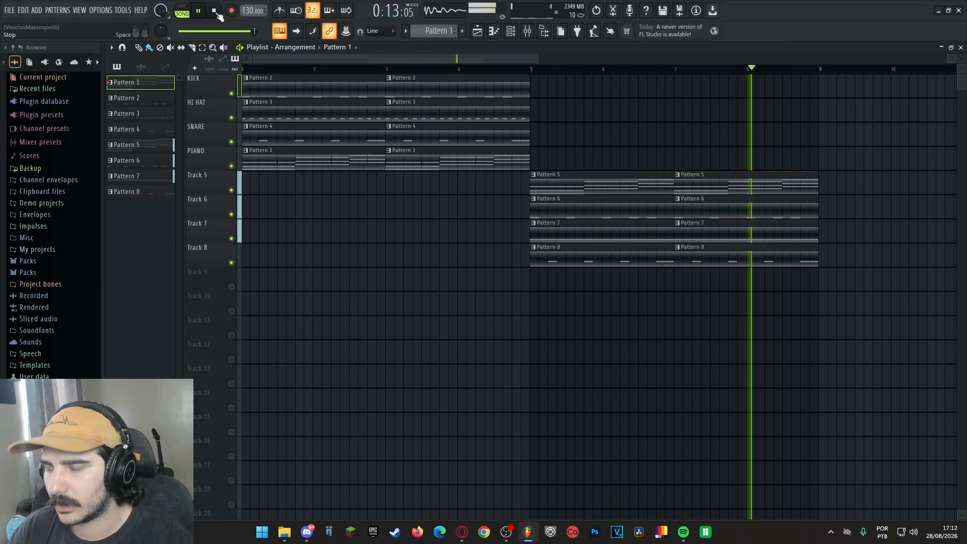
pyautogui.click(215, 11)
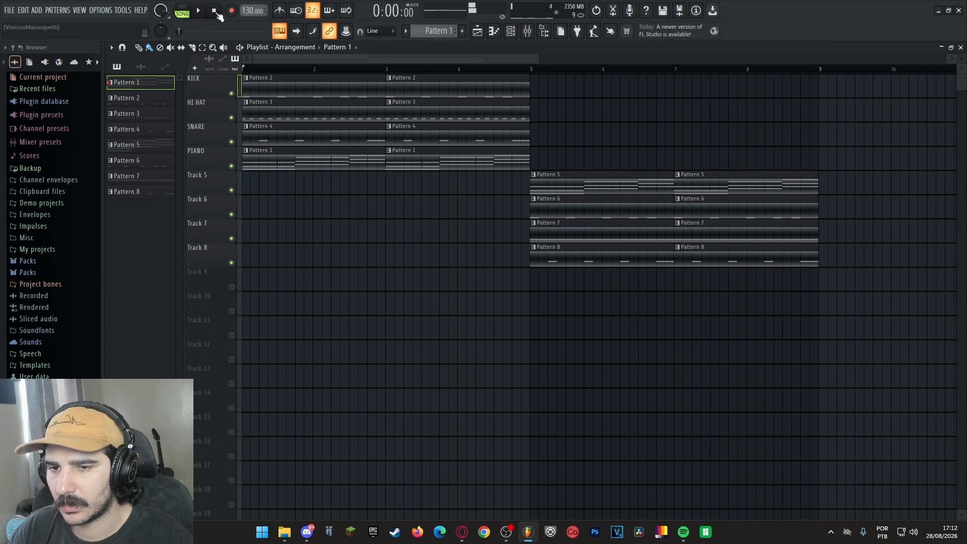